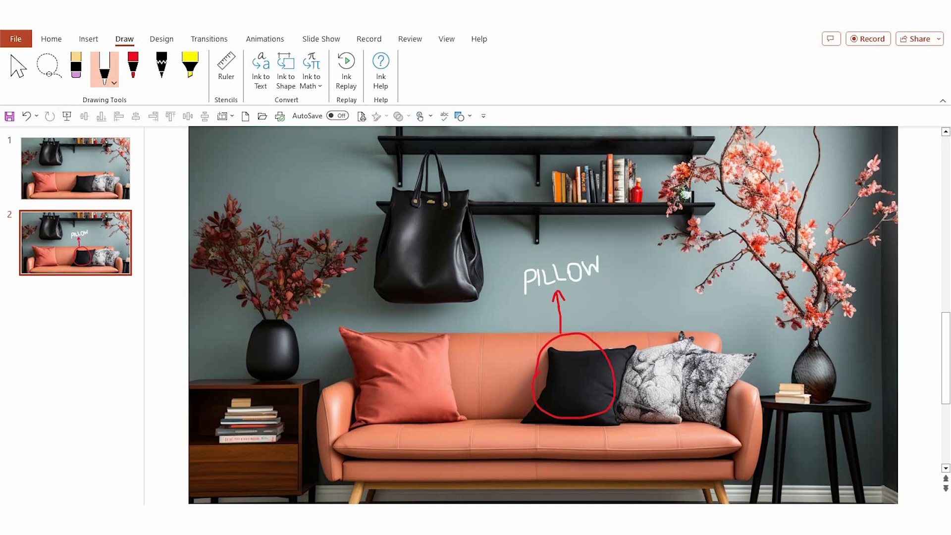
Duplicate slide 2 and delete the PILLOW lettering, arrow and circle from the copy.
{"action": "left_click", "coordinate": [107, 260]}
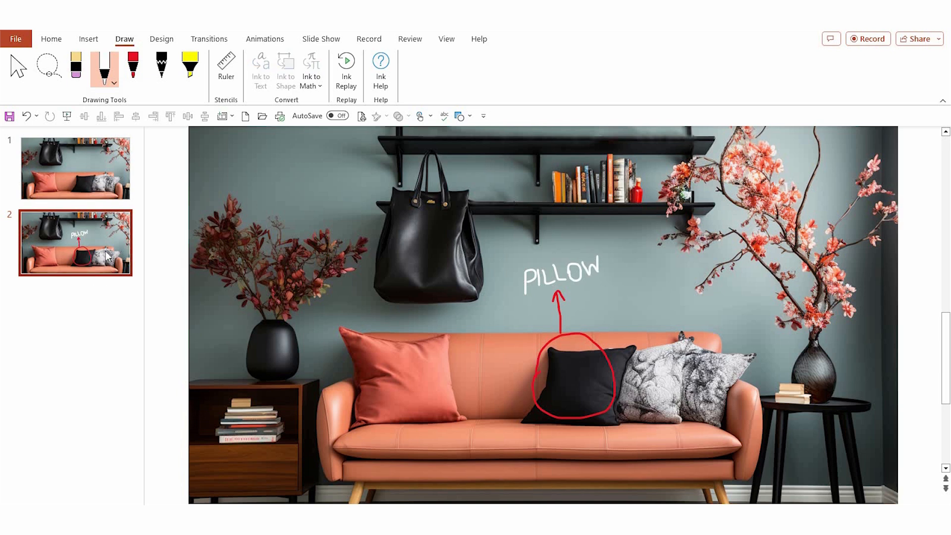
{"action": "key", "text": "ctrl+d"}
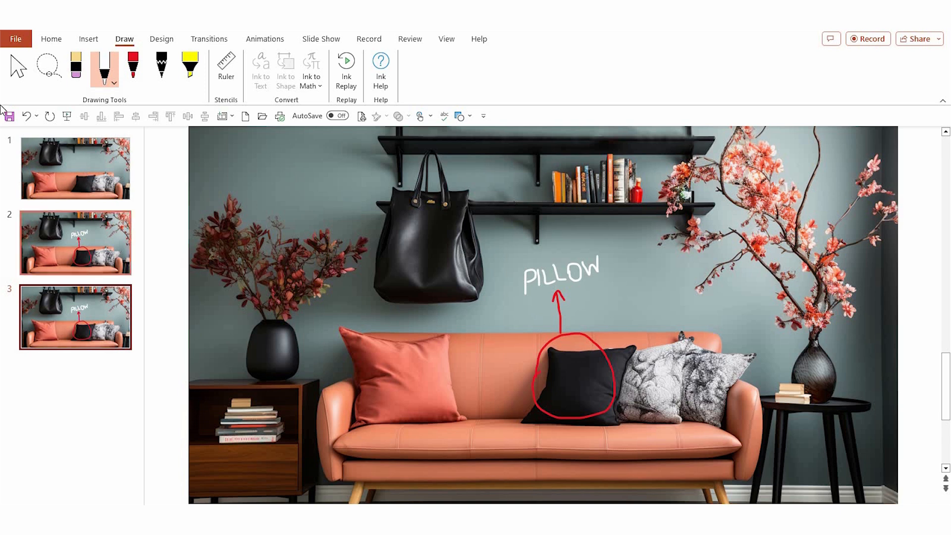
{"action": "left_click", "coordinate": [19, 70]}
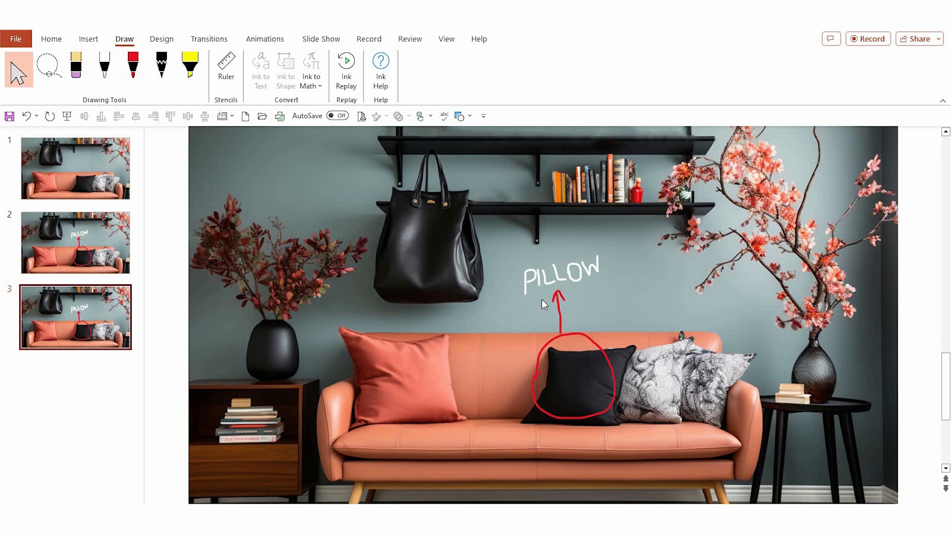
{"action": "scroll", "coordinate": [543, 305], "scroll_direction": "down", "scroll_amount": 3}
{"action": "mouse_move", "coordinate": [318, 256]}
{"action": "left_mouse_down"}
{"action": "mouse_move", "coordinate": [550, 346]}
{"action": "mouse_move", "coordinate": [619, 393]}
{"action": "left_mouse_up"}
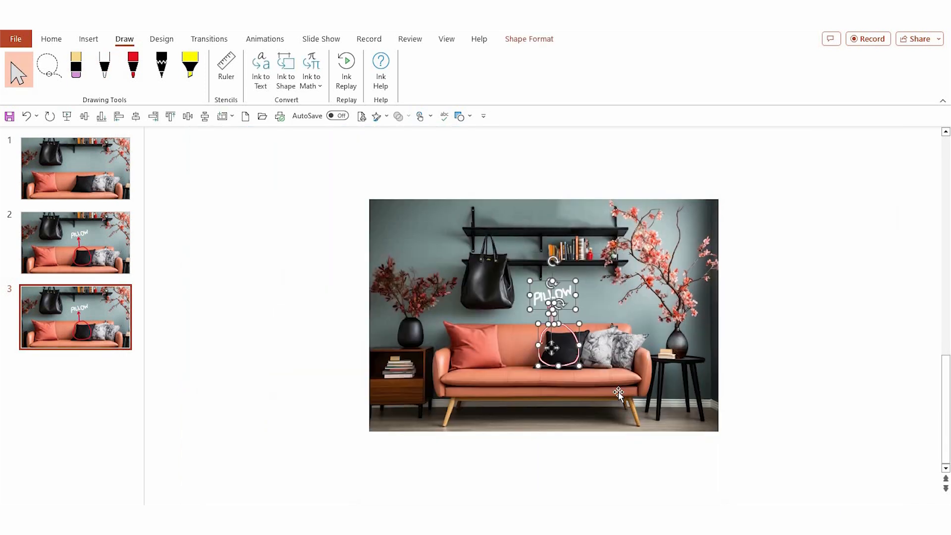
{"action": "key", "text": "Delete"}
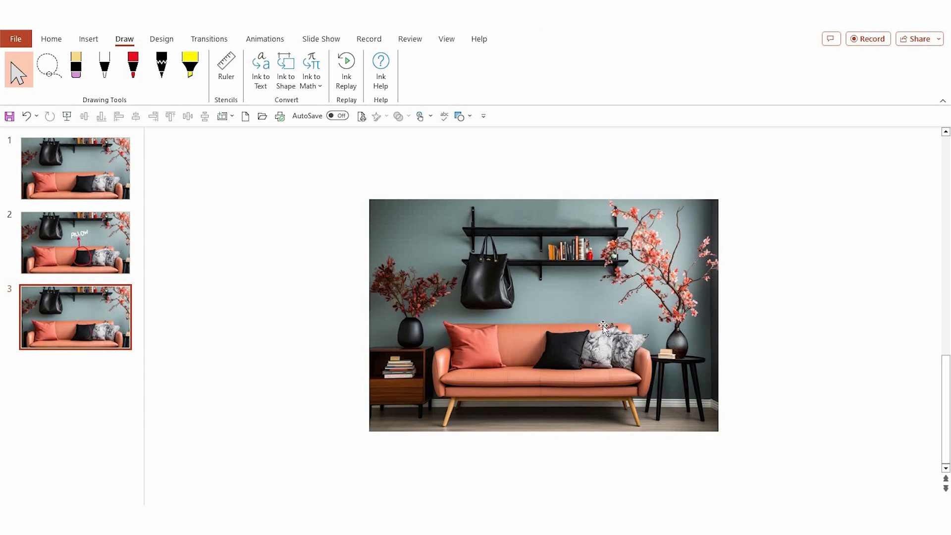
Shift the picture on slide 3 up and to the right, and circle the cabinet's books in red with an arrow toward the sofa.
{"action": "scroll", "coordinate": [366, 284], "scroll_direction": "up", "scroll_amount": 3}
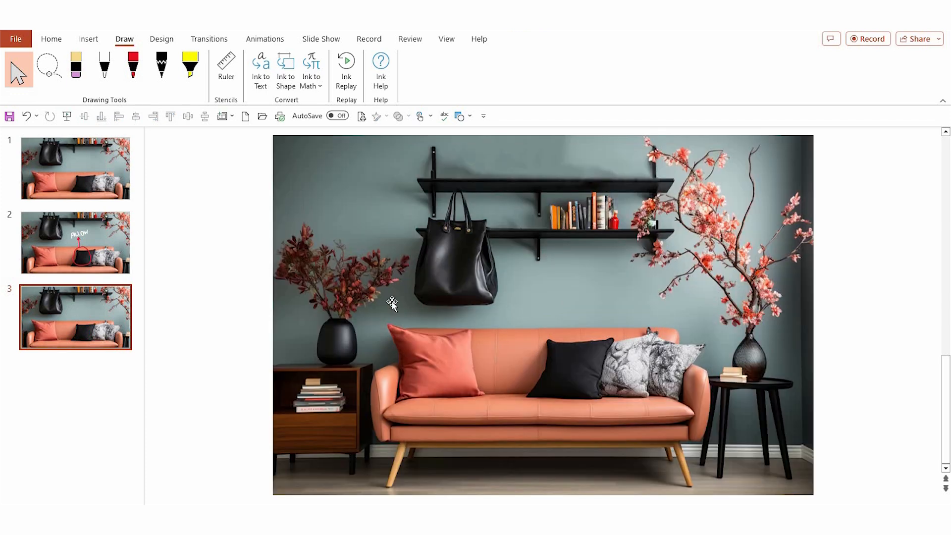
{"action": "left_click_drag", "start_coordinate": [363, 316], "coordinate": [444, 277]}
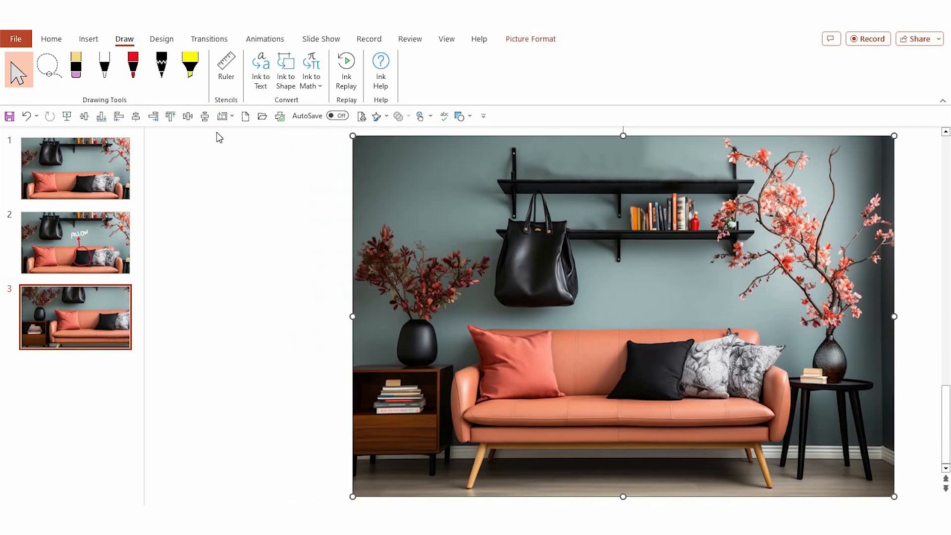
{"action": "left_click", "coordinate": [115, 85]}
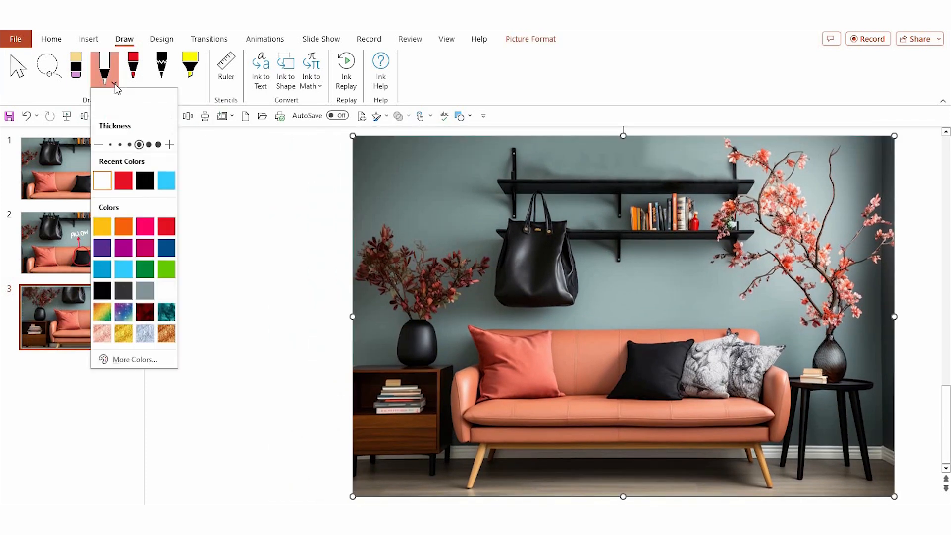
{"action": "left_click", "coordinate": [123, 180]}
{"action": "left_click_drag", "start_coordinate": [388, 398], "coordinate": [388, 373]}
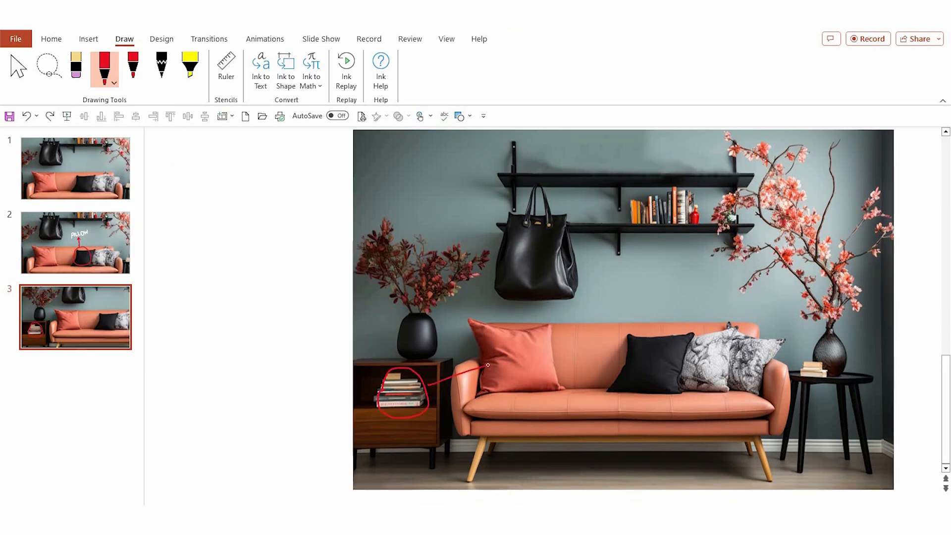
Handwrite BOOKS in white ink at the arrow's tip, over the orange pillow.
{"action": "left_click", "coordinate": [114, 83]}
{"action": "left_click", "coordinate": [123, 180]}
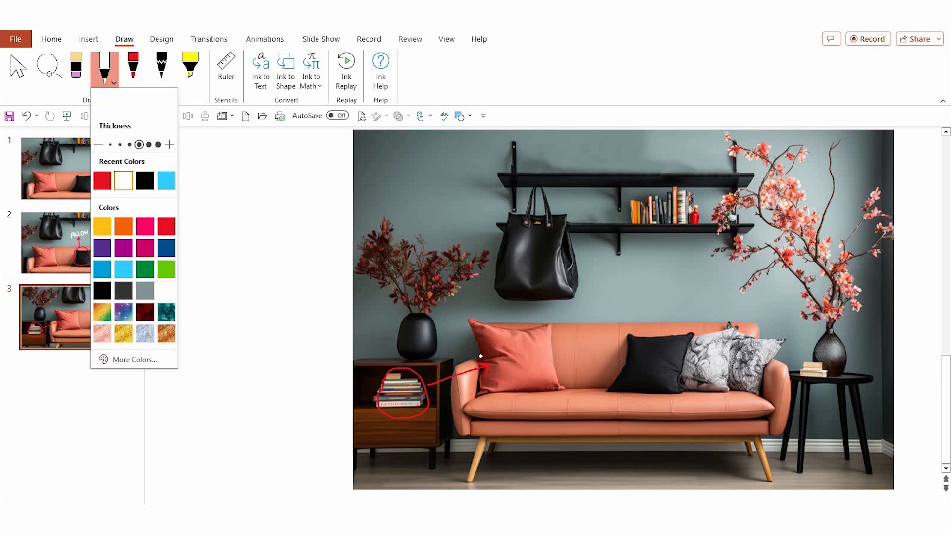
{"action": "left_click", "coordinate": [497, 354]}
{"action": "left_click_drag", "start_coordinate": [497, 345], "coordinate": [499, 369]}
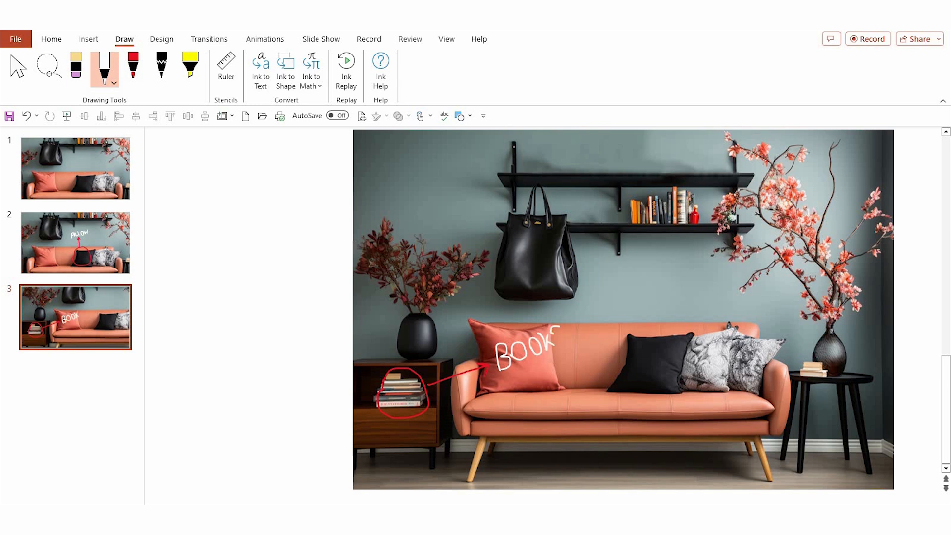
Duplicate slide 3 and delete the BOOKS lettering, arrow and circle from the copy.
{"action": "left_click", "coordinate": [105, 312]}
{"action": "key", "text": "ctrl+d"}
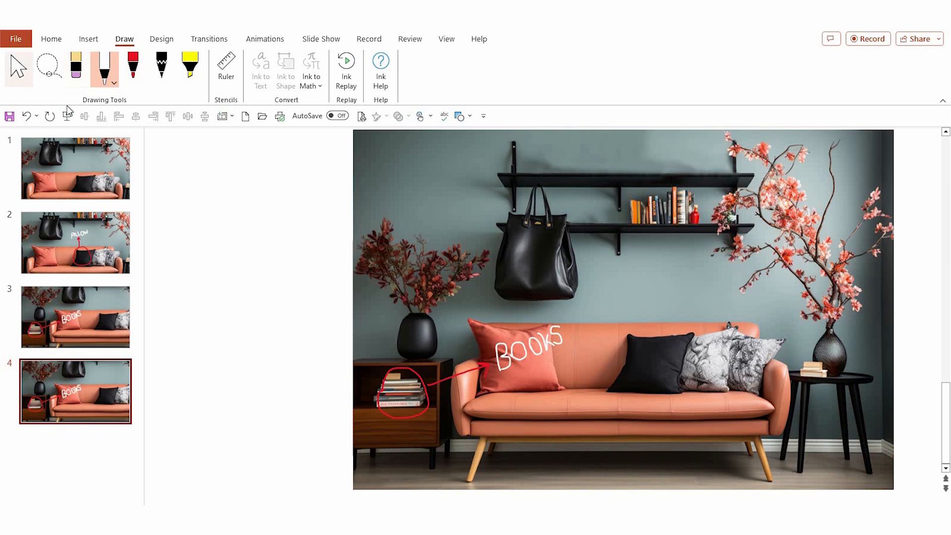
{"action": "left_click", "coordinate": [18, 67]}
{"action": "left_click_drag", "start_coordinate": [196, 232], "coordinate": [621, 471]}
{"action": "key", "text": "Delete"}
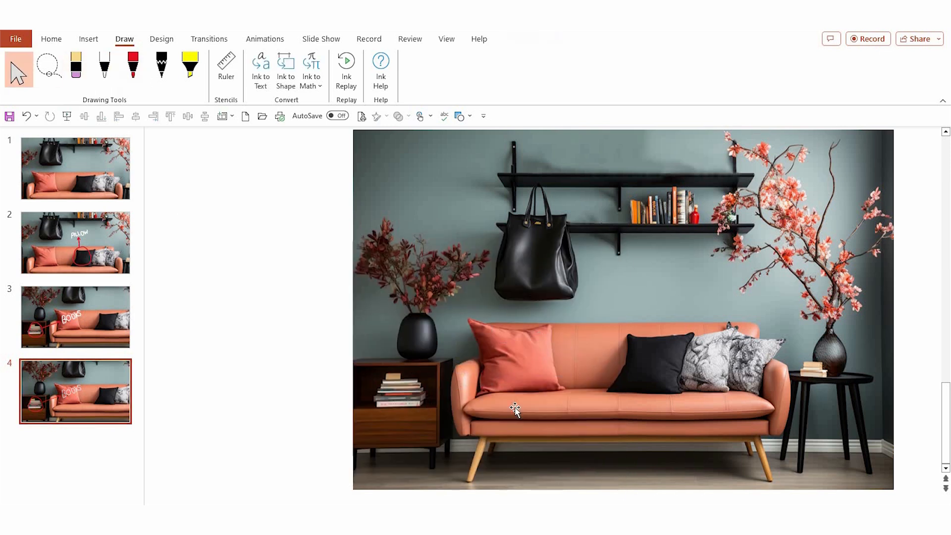
Shift the picture on slide 4 to the left and slightly down, and circle the blossom branches in red with a left-pointing arrow.
{"action": "left_click_drag", "start_coordinate": [655, 392], "coordinate": [494, 419]}
{"action": "left_click", "coordinate": [104, 69]}
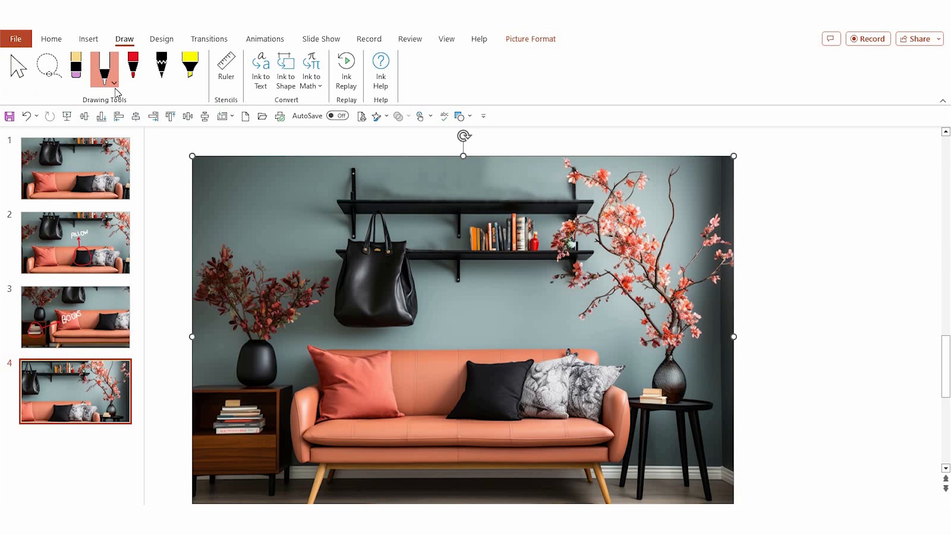
{"action": "left_click", "coordinate": [114, 81]}
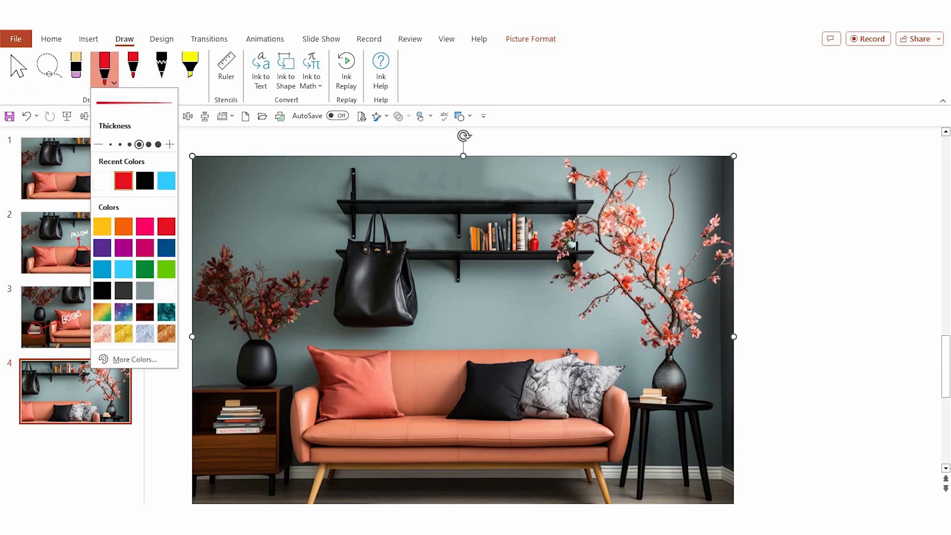
{"action": "mouse_move", "coordinate": [584, 287]}
{"action": "left_mouse_down"}
{"action": "mouse_move", "coordinate": [642, 252]}
{"action": "mouse_move", "coordinate": [588, 278]}
{"action": "left_mouse_up"}
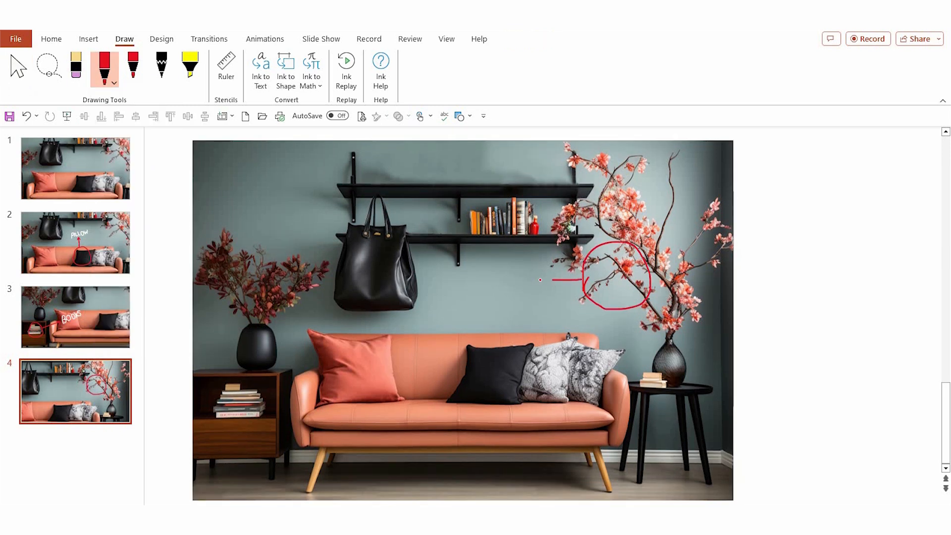
Handwrite PLANT in white ink on the wall beside the arrow's tip.
{"action": "left_click", "coordinate": [114, 81]}
{"action": "left_click", "coordinate": [123, 181]}
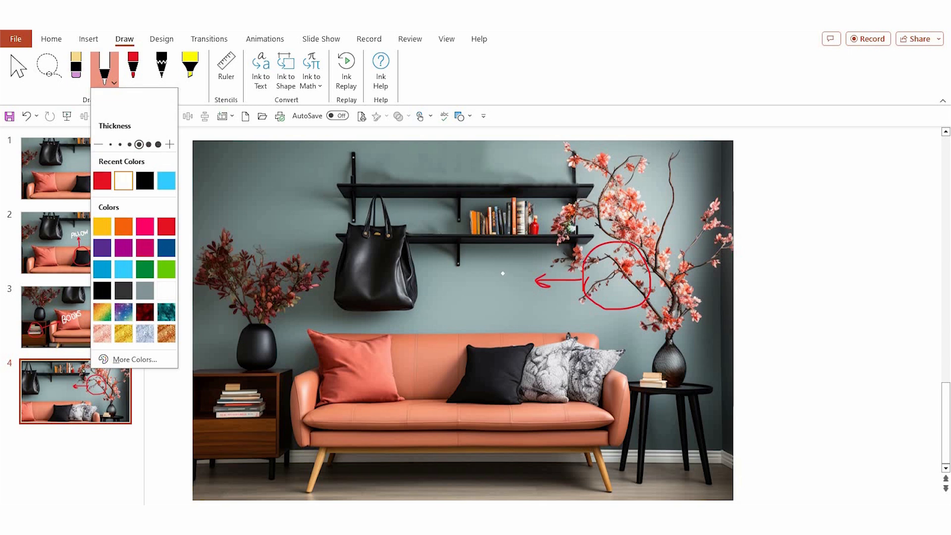
{"action": "left_click_drag", "start_coordinate": [467, 304], "coordinate": [465, 282]}
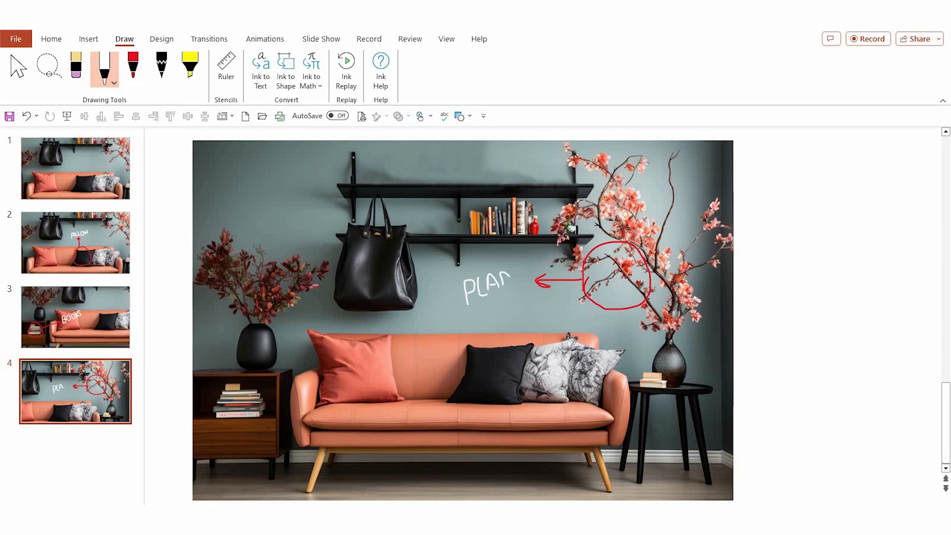
Duplicate slide 4 and delete the PLANT lettering, arrow and circle from the copy.
{"action": "left_click", "coordinate": [92, 382]}
{"action": "key", "text": "ctrl+d"}
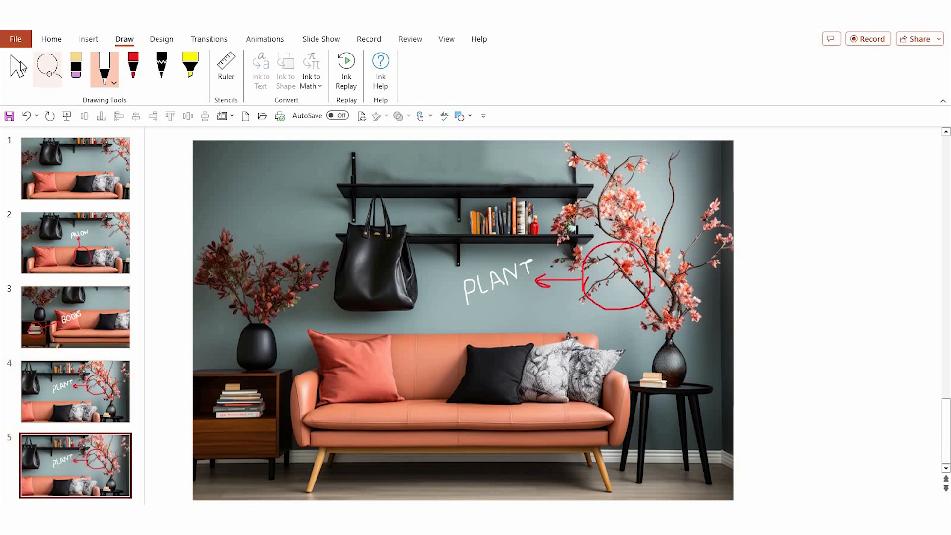
{"action": "key", "text": "Escape"}
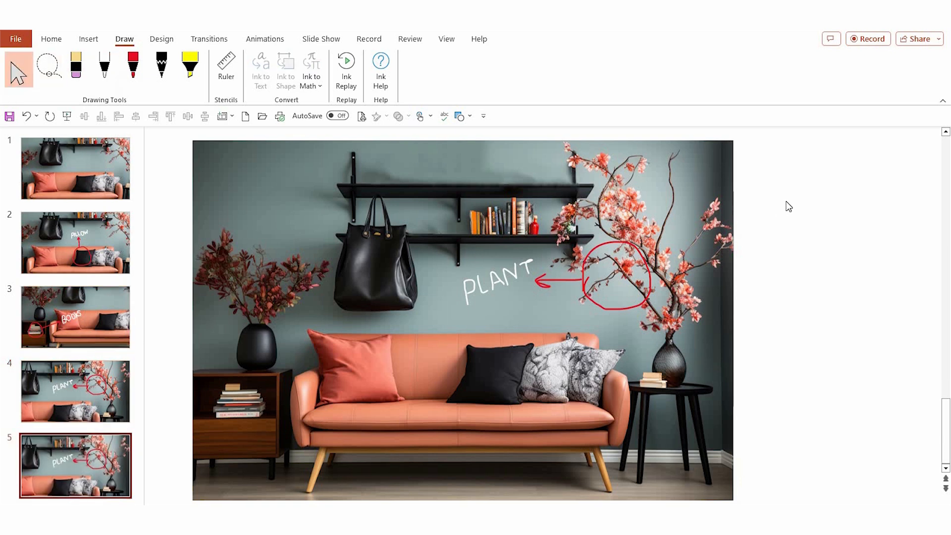
{"action": "mouse_move", "coordinate": [786, 200]}
{"action": "left_mouse_down"}
{"action": "mouse_move", "coordinate": [732, 308]}
{"action": "mouse_move", "coordinate": [446, 369]}
{"action": "left_mouse_up"}
{"action": "key", "text": "Delete"}
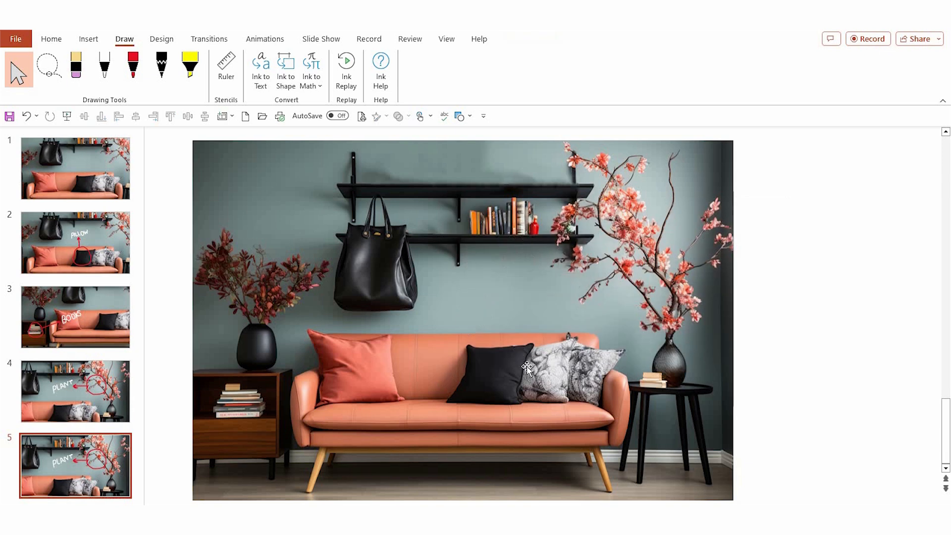
Shift the picture on slide 5 to the right and down, and circle the upper shelf in red with a downward arrow.
{"action": "mouse_move", "coordinate": [578, 226]}
{"action": "left_mouse_down"}
{"action": "mouse_move", "coordinate": [646, 320]}
{"action": "mouse_move", "coordinate": [664, 242]}
{"action": "left_mouse_up"}
{"action": "left_click", "coordinate": [114, 81]}
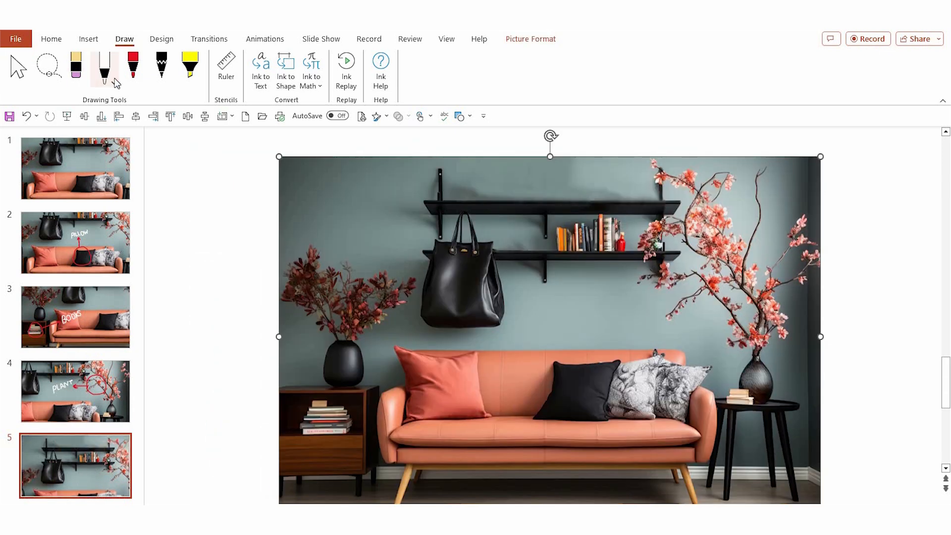
{"action": "left_click", "coordinate": [115, 82]}
{"action": "left_click", "coordinate": [495, 223]}
{"action": "mouse_move", "coordinate": [505, 189]}
{"action": "left_mouse_down"}
{"action": "mouse_move", "coordinate": [561, 196]}
{"action": "mouse_move", "coordinate": [501, 198]}
{"action": "left_mouse_up"}
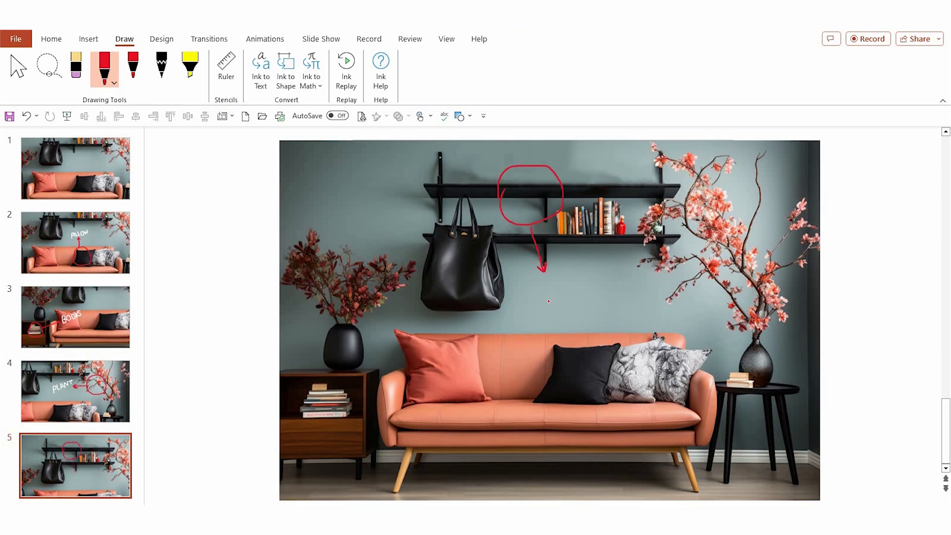
Handwrite SHELF in white ink on the wall below the arrow.
{"action": "left_click", "coordinate": [115, 83]}
{"action": "left_click", "coordinate": [133, 181]}
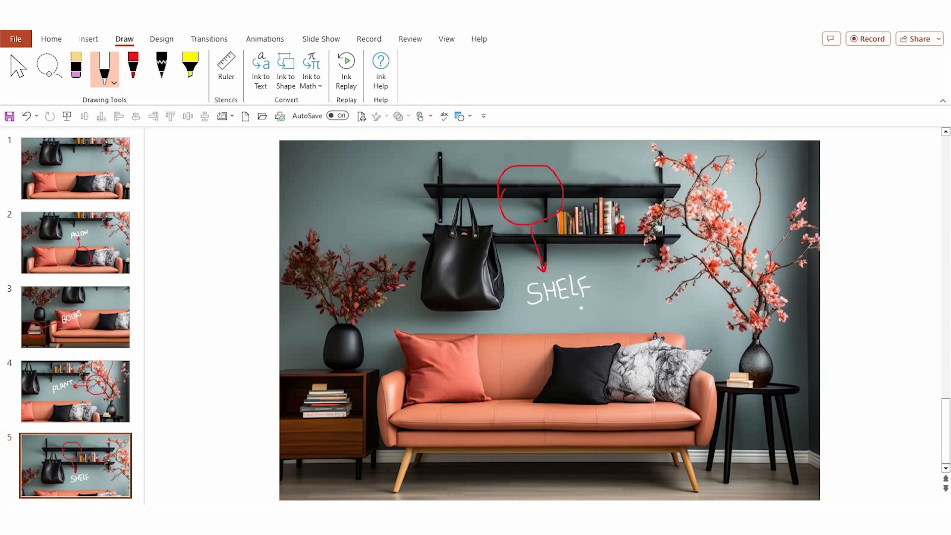
Scale down the picture on slide 1 about its centre so more of the room fits on the slide.
{"action": "left_click", "coordinate": [105, 173]}
{"action": "key", "text": "Escape"}
{"action": "left_click", "coordinate": [773, 255]}
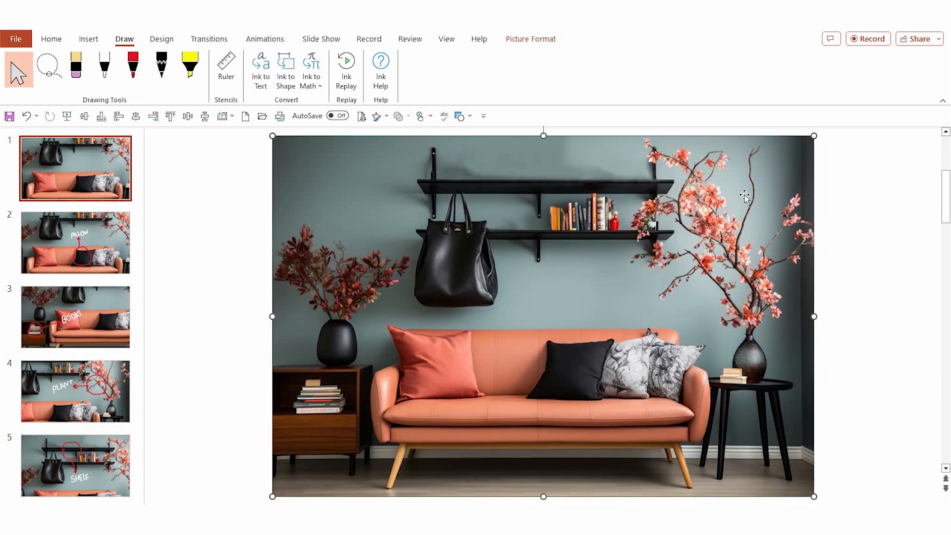
{"action": "left_click_drag", "start_coordinate": [814, 134], "coordinate": [757, 172]}
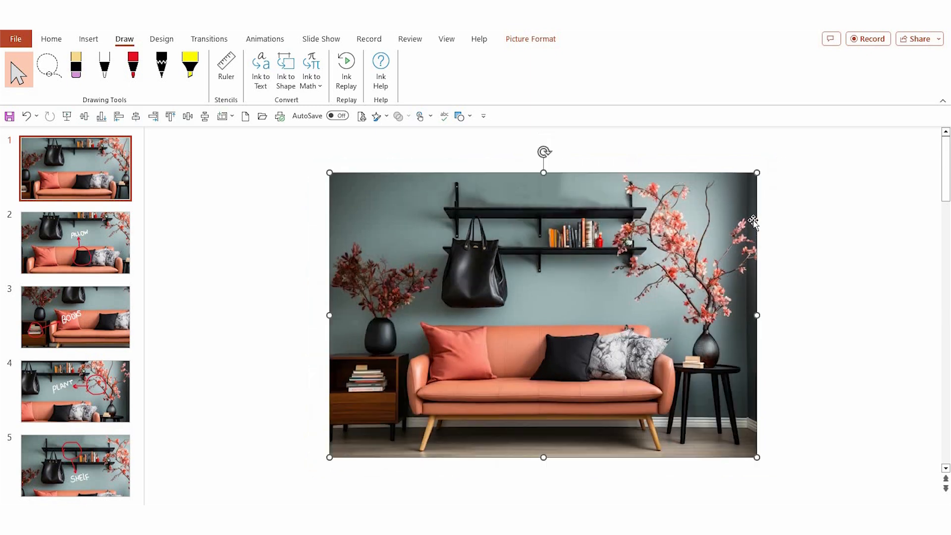
Apply the Zoom transition to slide 1 with the Out effect option.
{"action": "left_click", "coordinate": [210, 38]}
{"action": "left_click", "coordinate": [682, 82]}
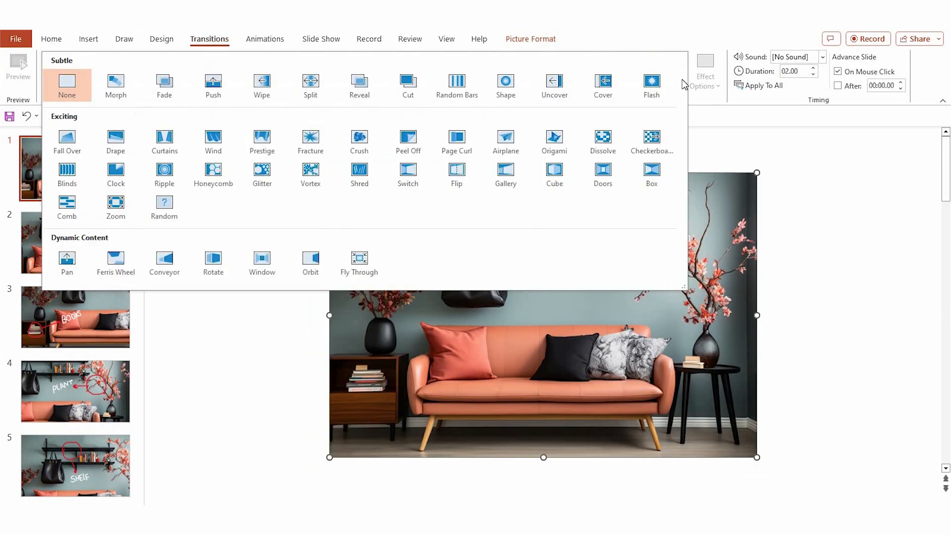
{"action": "left_click", "coordinate": [117, 206]}
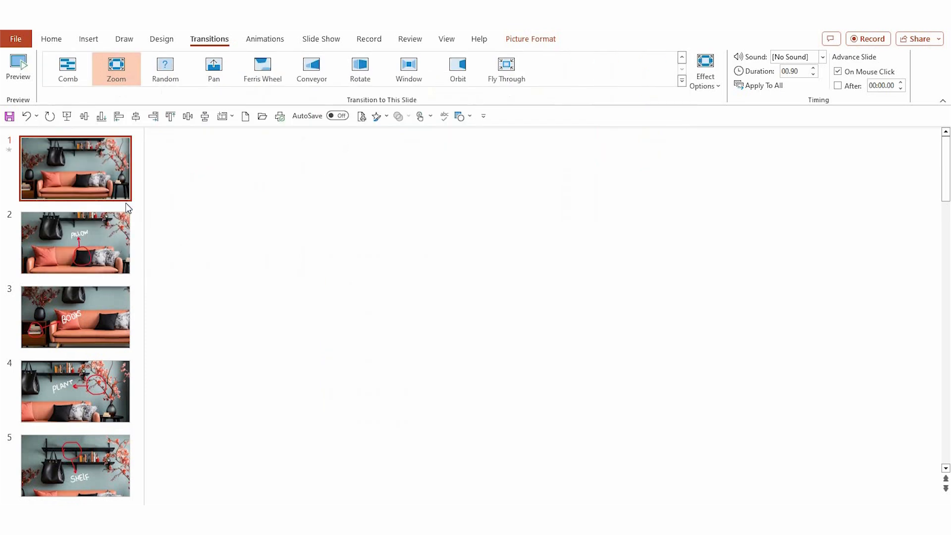
{"action": "left_click", "coordinate": [713, 81]}
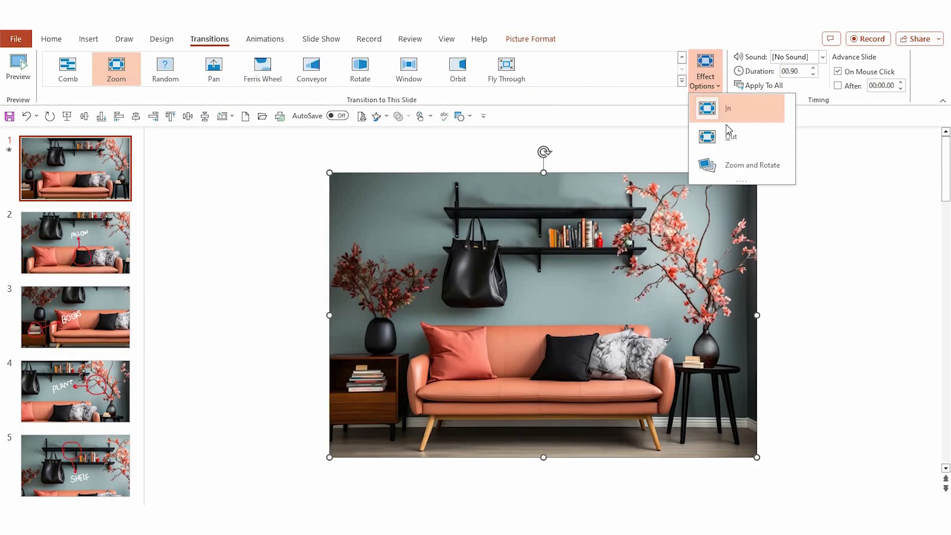
{"action": "left_click", "coordinate": [731, 133]}
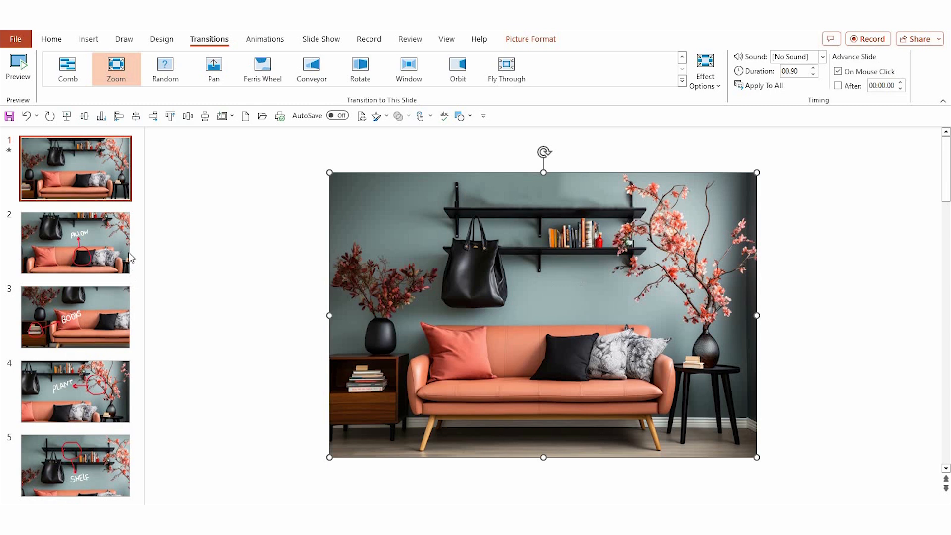
Apply the Replay animation to the PILLOW lettering, arrow and circle on slide 2.
{"action": "left_click", "coordinate": [106, 243]}
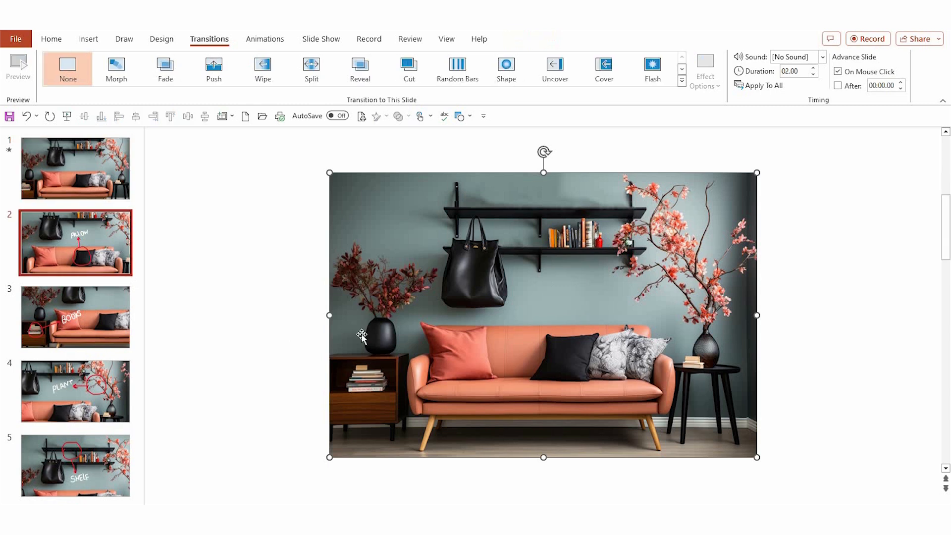
{"action": "left_click_drag", "start_coordinate": [853, 240], "coordinate": [467, 427]}
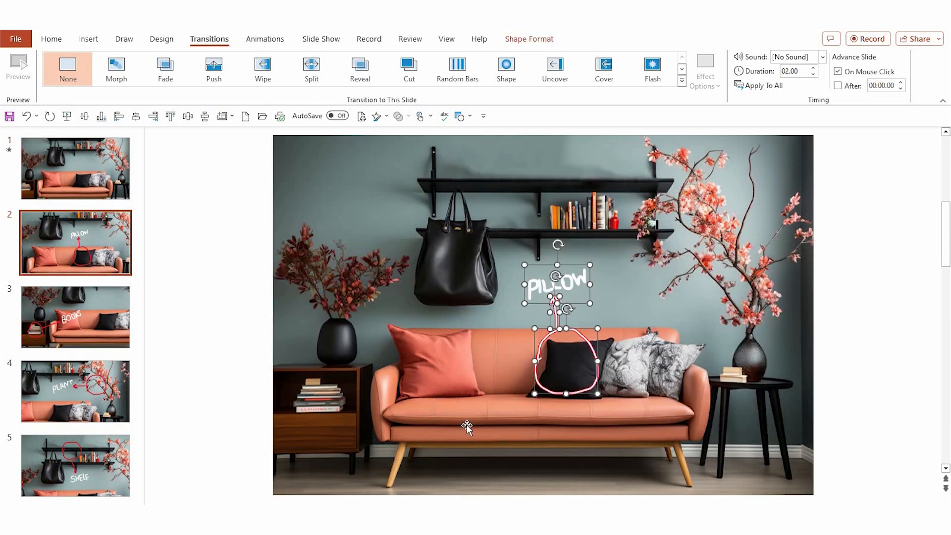
{"action": "left_click", "coordinate": [265, 39]}
{"action": "left_click", "coordinate": [124, 69]}
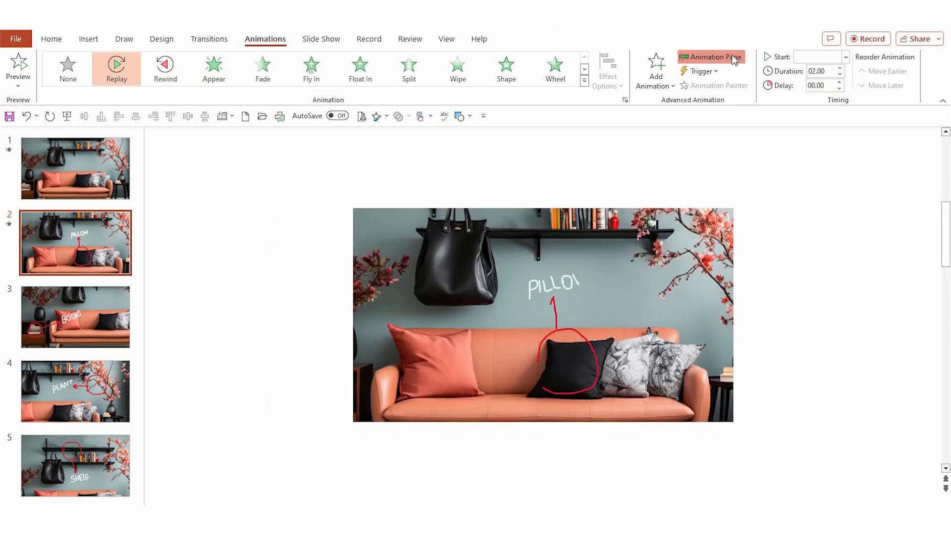
Show the list of slide 2's animations and set all three ink animations to start After Previous.
{"action": "left_click", "coordinate": [714, 56]}
{"action": "left_click", "coordinate": [846, 58]}
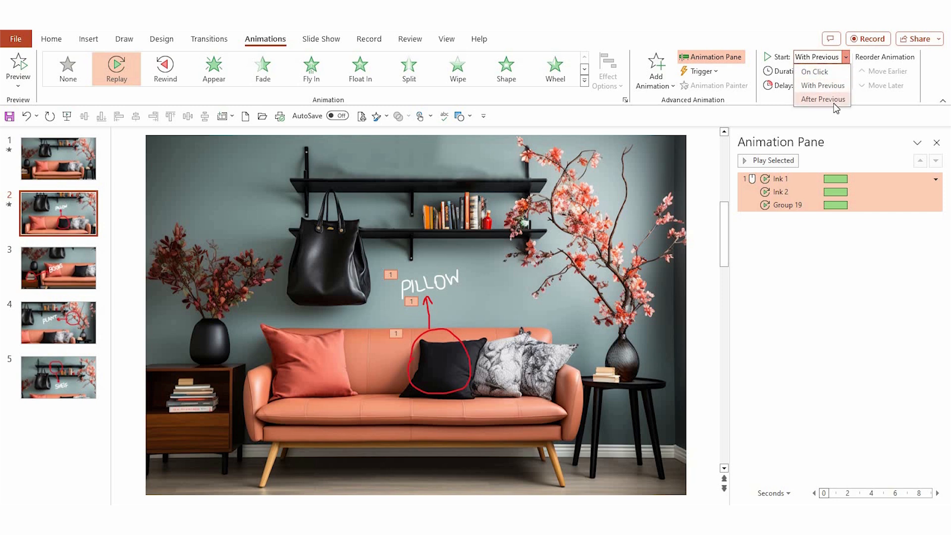
{"action": "left_click", "coordinate": [815, 99]}
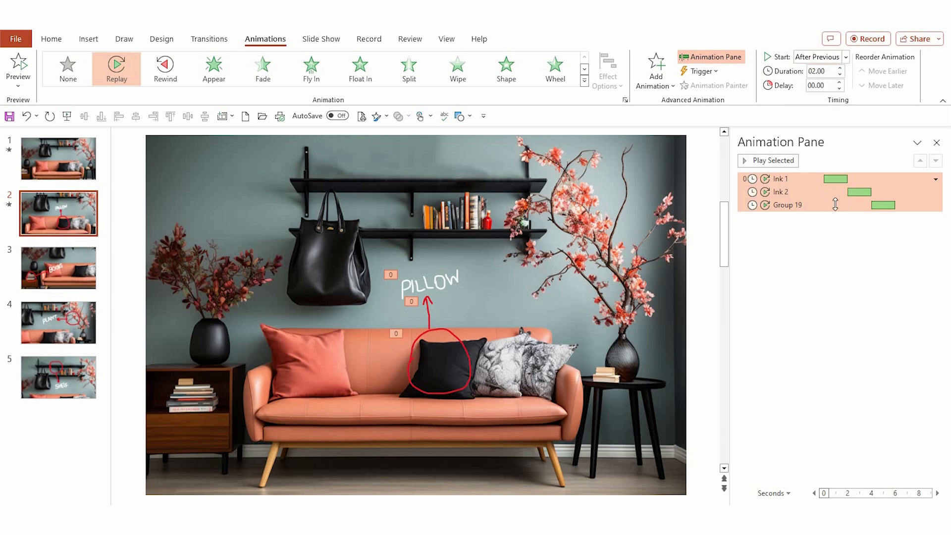
Set the duration of all three ink animations on slide 2 to 1.00 second.
{"action": "left_click", "coordinate": [840, 76]}
{"action": "left_click", "coordinate": [840, 75]}
{"action": "left_click", "coordinate": [839, 75]}
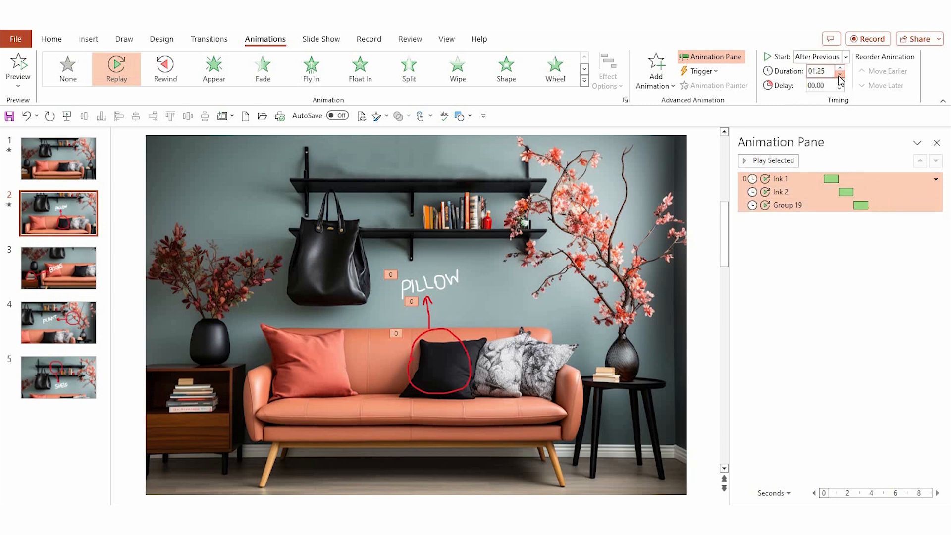
{"action": "left_click", "coordinate": [839, 75]}
Set the duration of only the circle and arrow animations on slide 2 to 0.75 seconds.
{"action": "left_click", "coordinate": [800, 195]}
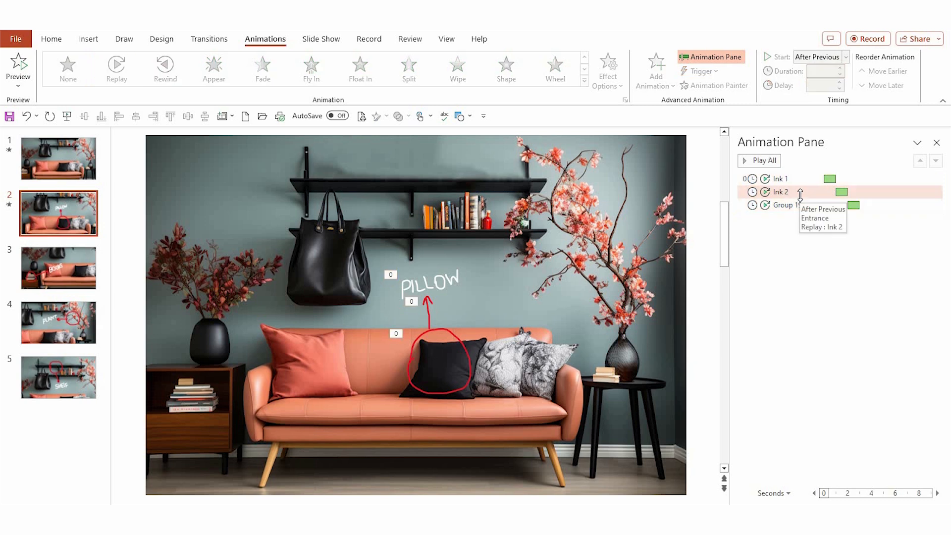
{"action": "left_click", "coordinate": [802, 194]}
{"action": "left_click", "coordinate": [805, 180], "text": "shift"}
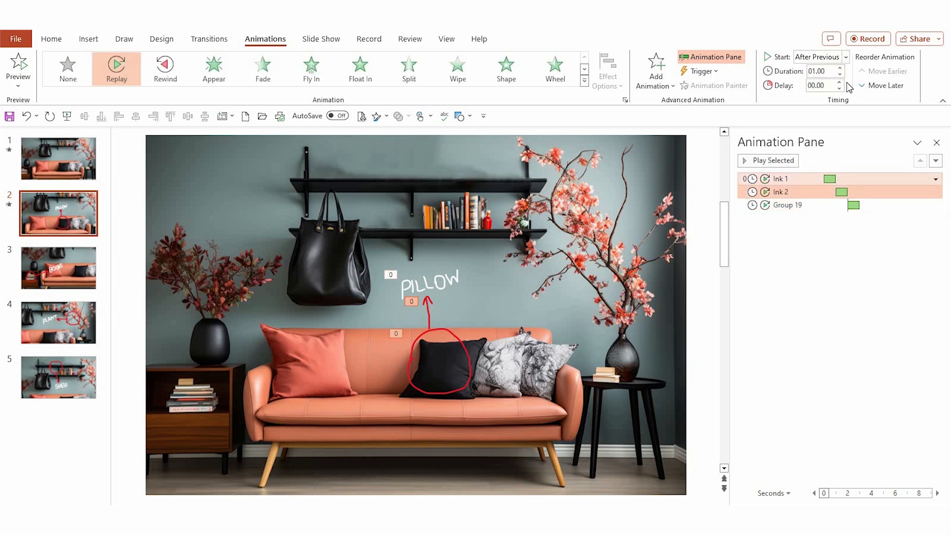
{"action": "left_click", "coordinate": [840, 75]}
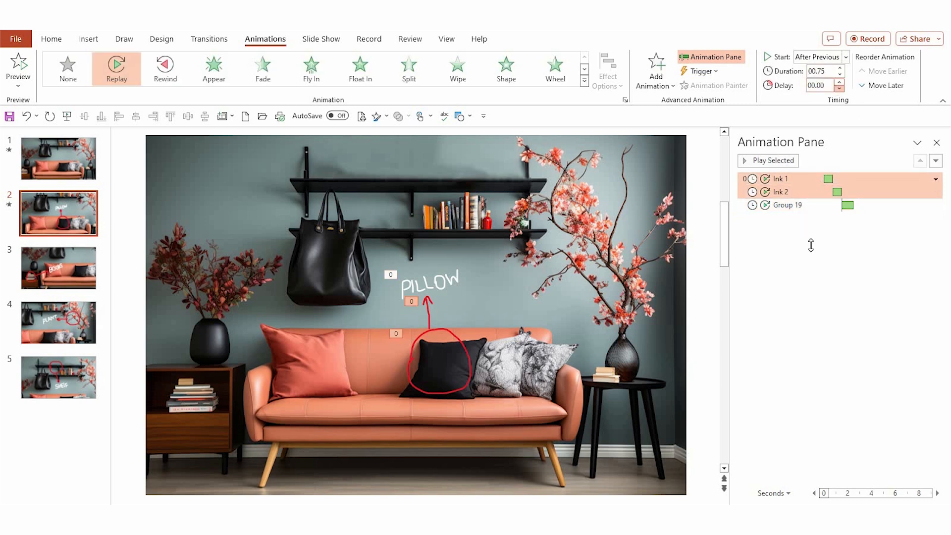
Apply the Replay animation to the BOOKS lettering, arrow and circle on slide 3.
{"action": "left_click", "coordinate": [62, 266]}
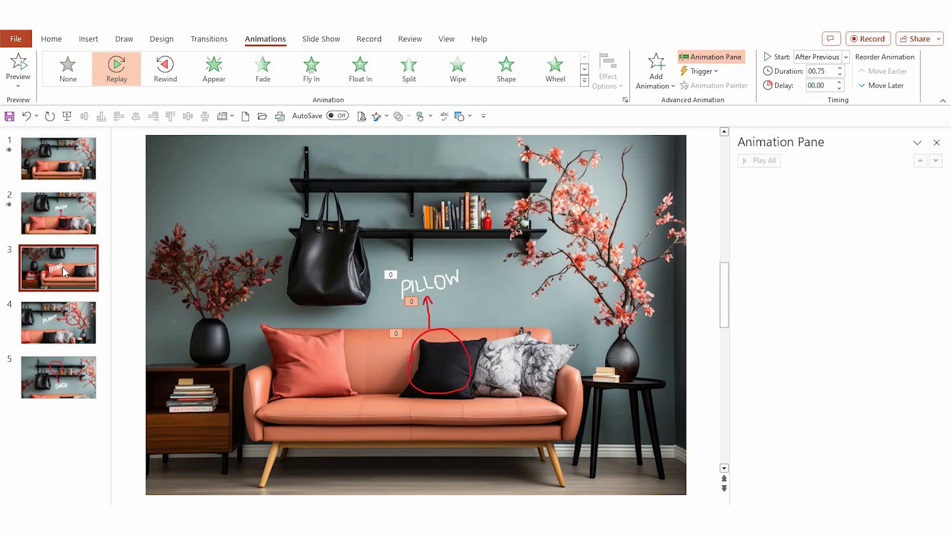
{"action": "mouse_move", "coordinate": [136, 276]}
{"action": "left_mouse_down"}
{"action": "mouse_move", "coordinate": [378, 412]}
{"action": "mouse_move", "coordinate": [421, 459]}
{"action": "mouse_move", "coordinate": [414, 451]}
{"action": "left_mouse_up"}
{"action": "left_click", "coordinate": [152, 280]}
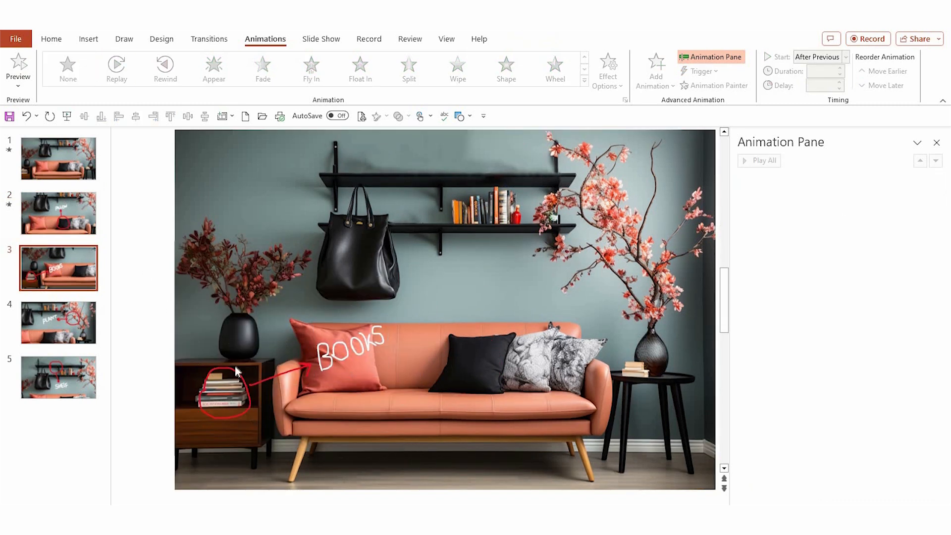
{"action": "mouse_move", "coordinate": [143, 267]}
{"action": "left_mouse_down"}
{"action": "mouse_move", "coordinate": [399, 466]}
{"action": "mouse_move", "coordinate": [434, 478]}
{"action": "left_mouse_up"}
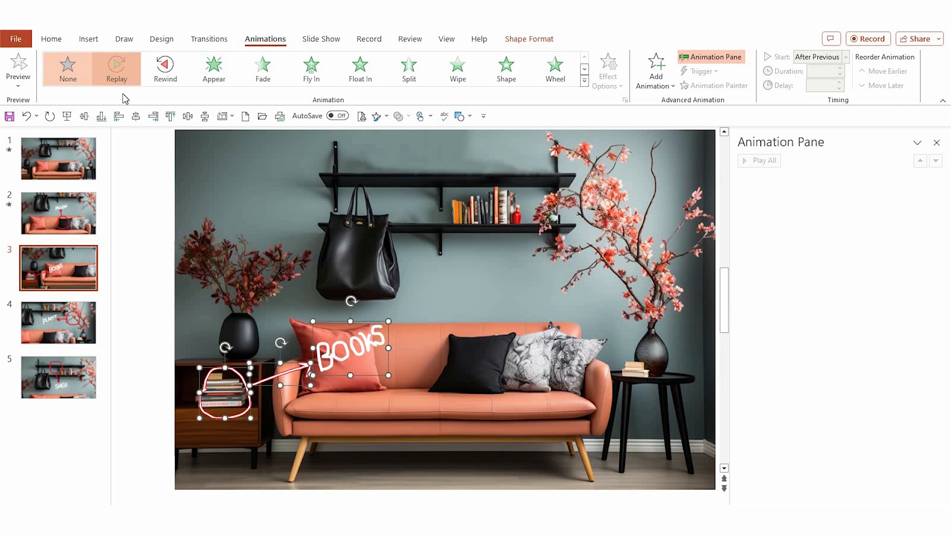
{"action": "left_click", "coordinate": [118, 75]}
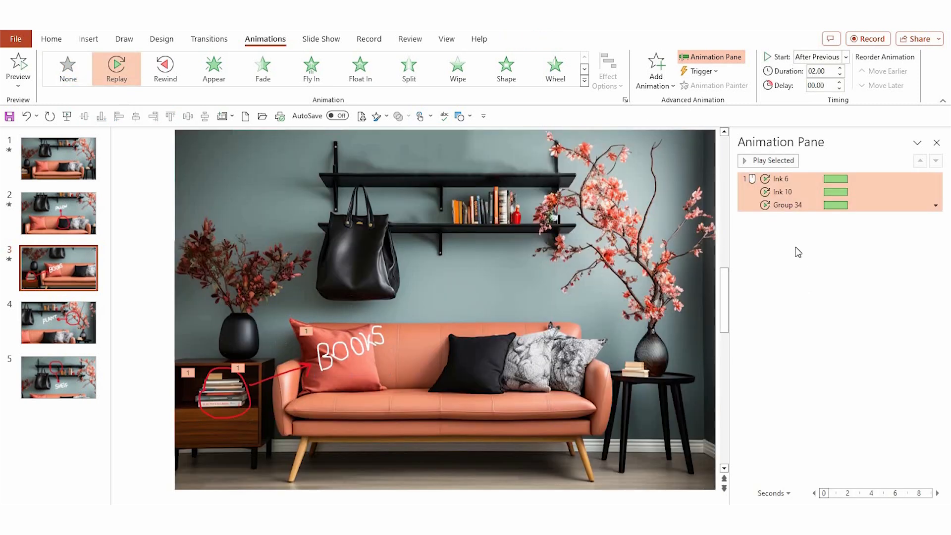
Set all three ink animations on slide 3 to start After Previous.
{"action": "left_click", "coordinate": [811, 179]}
{"action": "left_click", "coordinate": [810, 204], "text": "shift"}
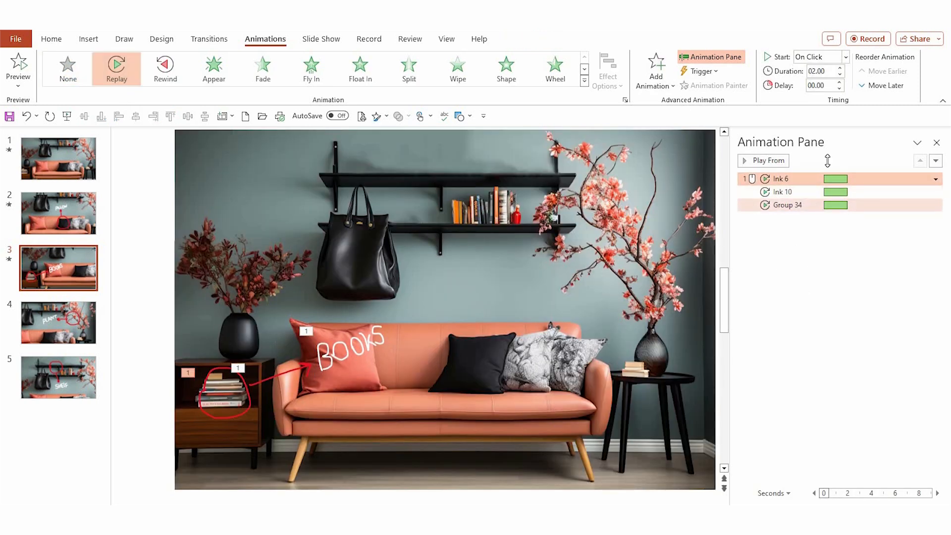
{"action": "left_click", "coordinate": [846, 57]}
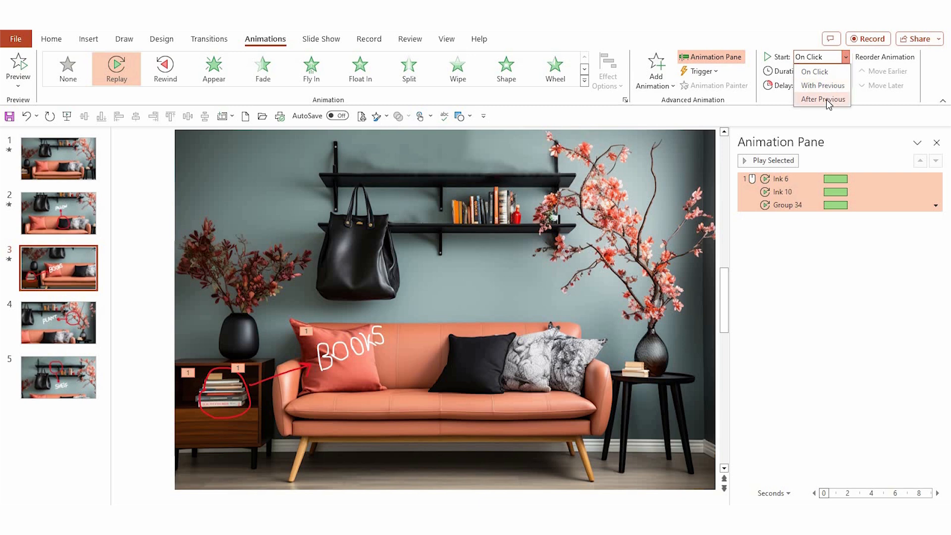
{"action": "left_click", "coordinate": [826, 99]}
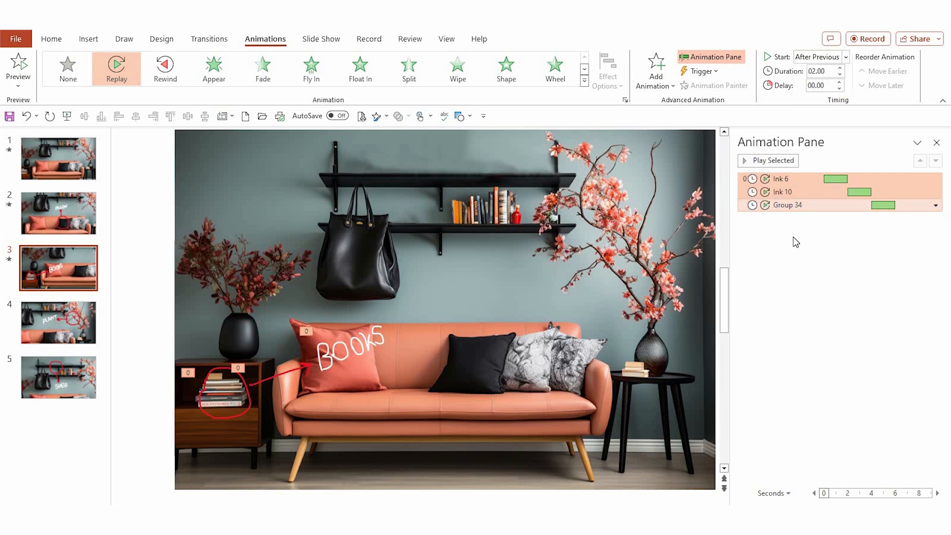
Set the circle and arrow animations on slide 3 to 0.75 seconds and open the BOOKS lettering's duration for editing.
{"action": "left_click", "coordinate": [824, 192]}
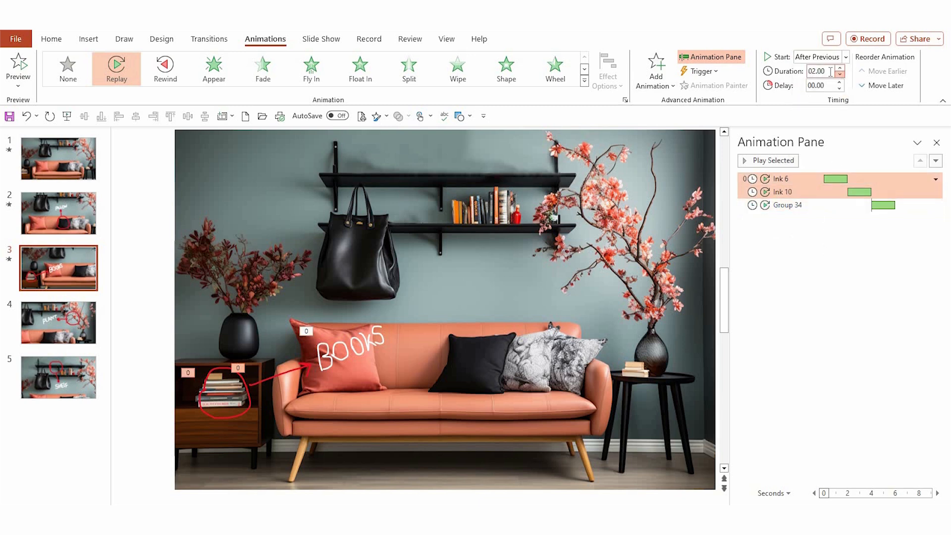
{"action": "left_click", "coordinate": [830, 72]}
{"action": "type", "text": ".75"}
{"action": "key", "text": "Return"}
{"action": "left_click", "coordinate": [824, 206]}
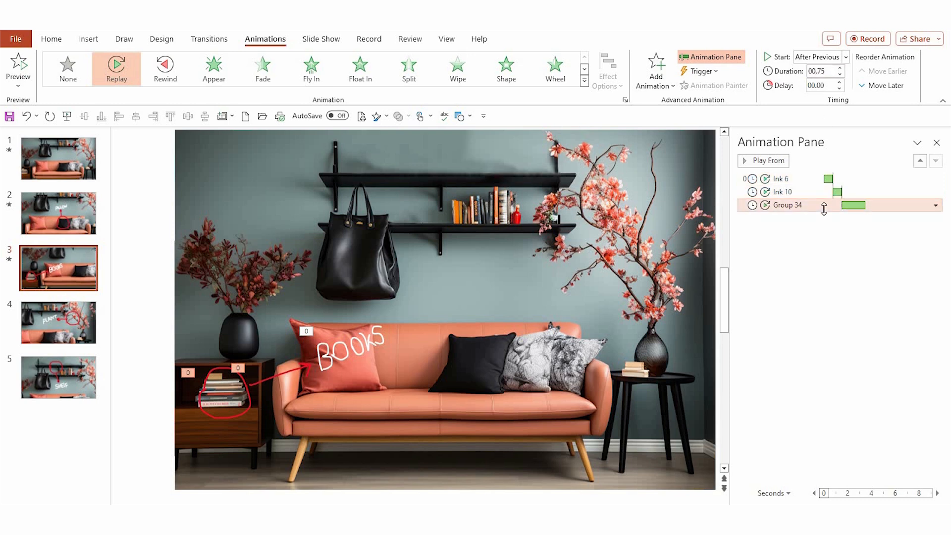
{"action": "left_click", "coordinate": [827, 72]}
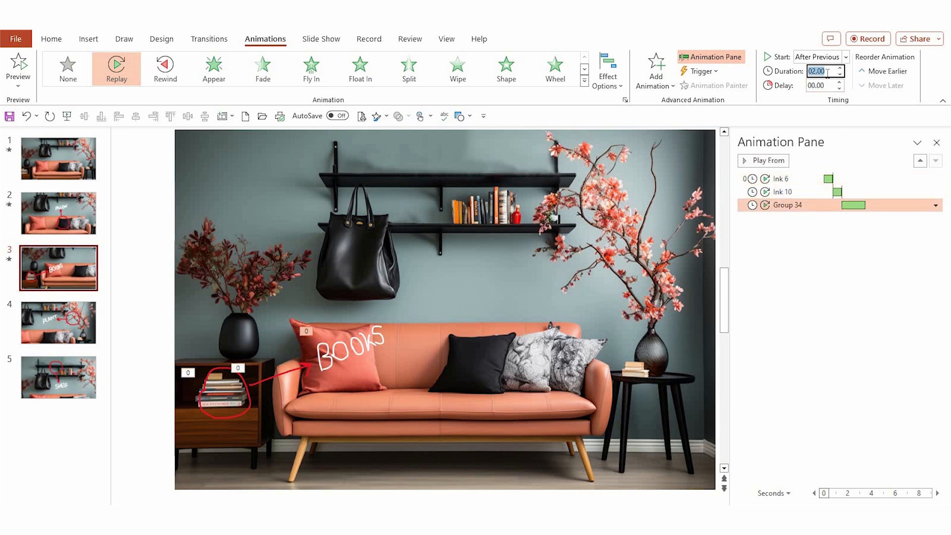
Apply the Replay animation to the PLANT lettering, arrow and circle on slide 4.
{"action": "left_click", "coordinate": [58, 322]}
{"action": "left_click_drag", "start_coordinate": [694, 177], "coordinate": [340, 366]}
{"action": "left_click", "coordinate": [117, 71]}
Set all six ink animations on slide 4 to start After Previous.
{"action": "left_click", "coordinate": [815, 181]}
{"action": "left_click", "coordinate": [816, 244]}
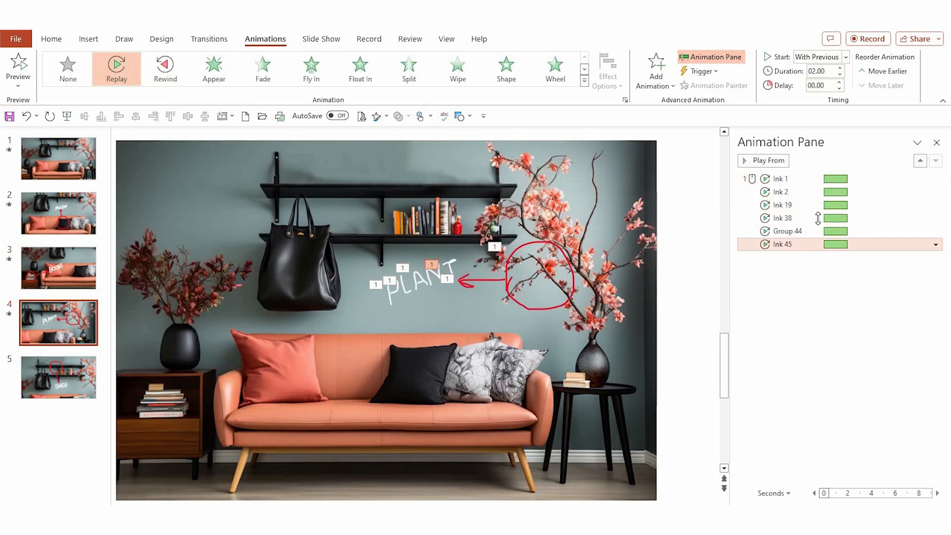
{"action": "left_click", "coordinate": [815, 180]}
{"action": "left_click", "coordinate": [816, 244], "text": "shift"}
{"action": "left_click", "coordinate": [846, 57]}
{"action": "left_click", "coordinate": [825, 100]}
{"action": "left_click", "coordinate": [795, 284]}
Set the duration of the circle and arrow animations on slide 4 to 0.75 seconds.
{"action": "left_click", "coordinate": [790, 179]}
{"action": "left_click", "coordinate": [790, 192], "text": "shift"}
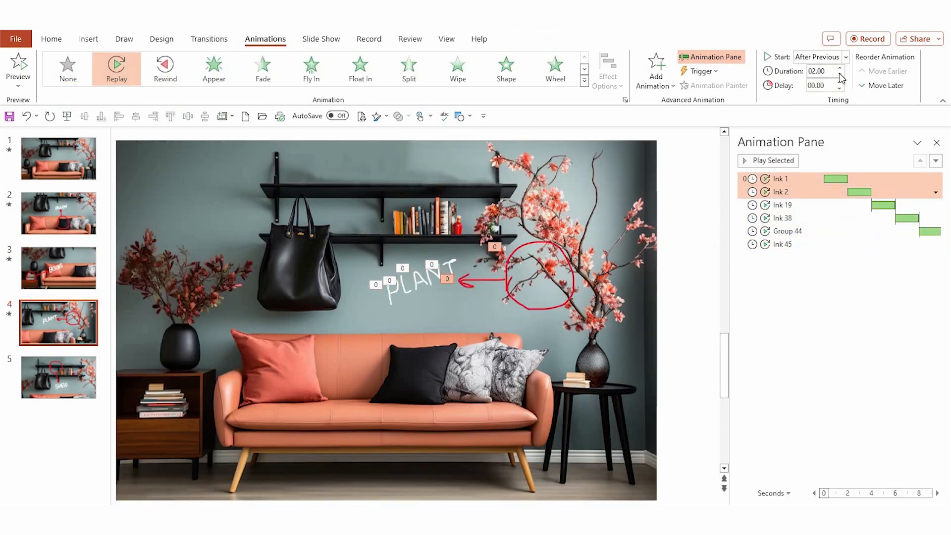
{"action": "left_click", "coordinate": [825, 72]}
{"action": "type", "text": ".75"}
{"action": "key", "text": "Return"}
Shorten the durations of the four PLANT lettering animations on slide 4.
{"action": "left_click", "coordinate": [790, 204]}
{"action": "left_click", "coordinate": [790, 244], "text": "shift"}
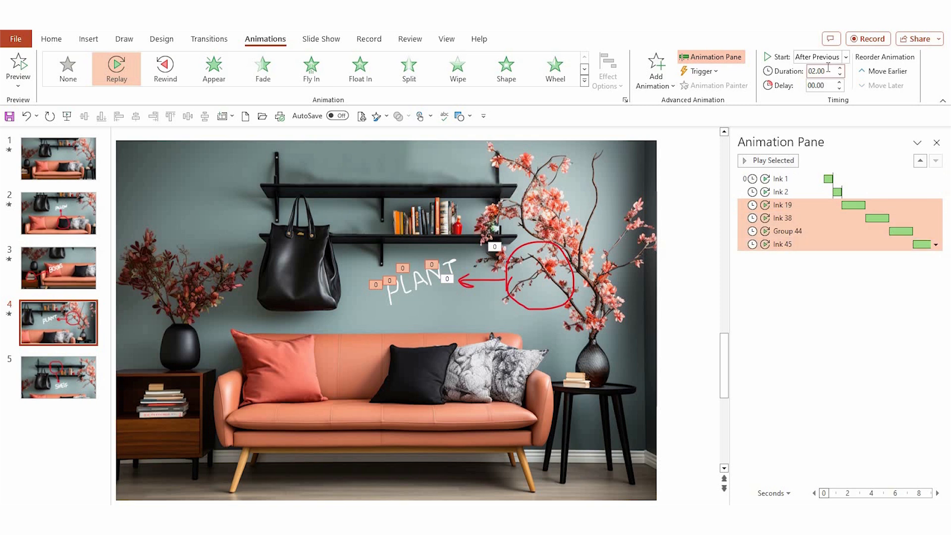
{"action": "left_click", "coordinate": [829, 71]}
{"action": "type", "text": ".75"}
{"action": "key", "text": "Return"}
Apply the Replay animation to the SHELF lettering, arrow and circle on slide 5 and start them all After Previous.
{"action": "left_click", "coordinate": [59, 377]}
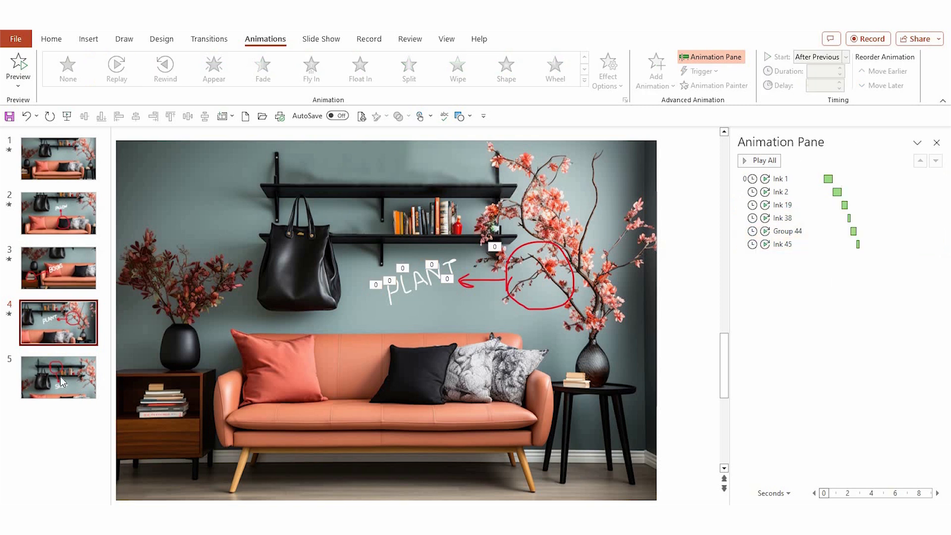
{"action": "left_click_drag", "start_coordinate": [150, 144], "coordinate": [550, 329]}
{"action": "left_click", "coordinate": [117, 69]}
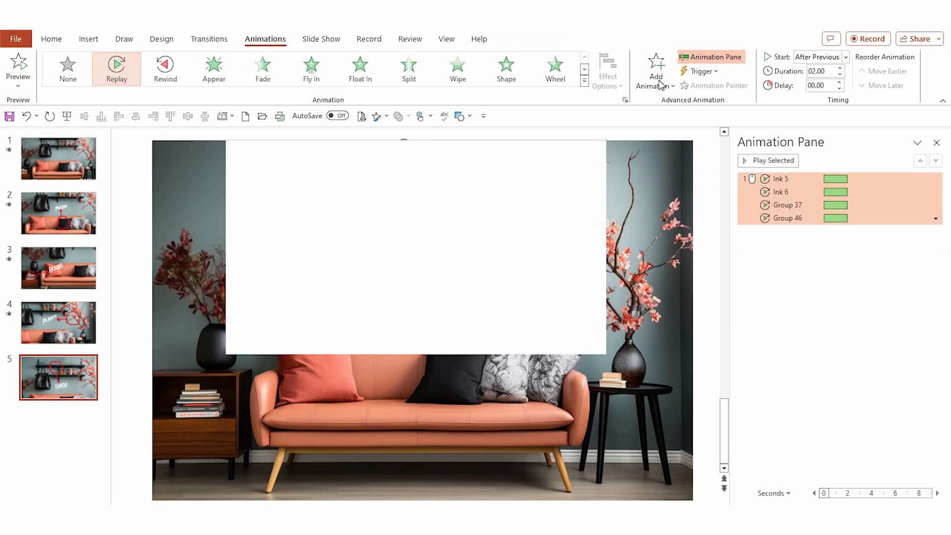
{"action": "left_click", "coordinate": [846, 56]}
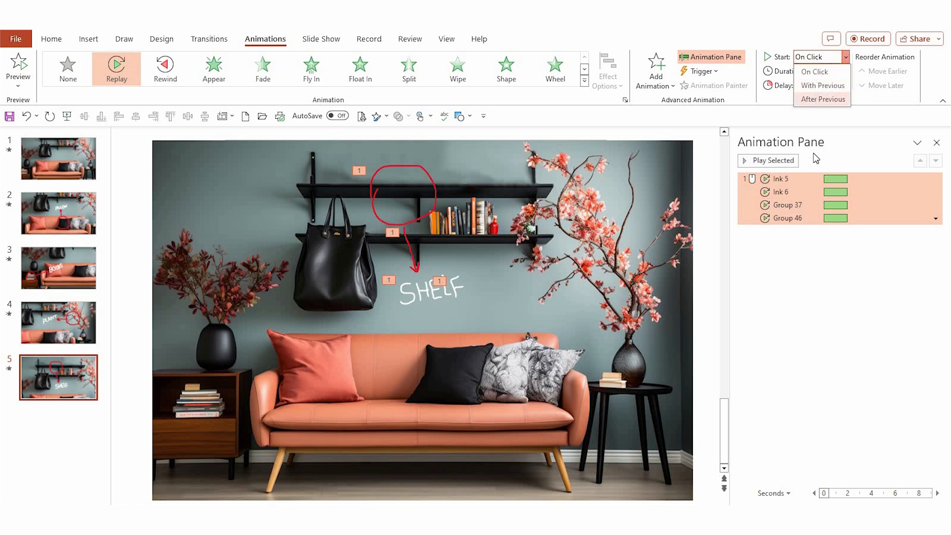
{"action": "left_click", "coordinate": [818, 94]}
Set the circle and arrow animations on slide 5 to 0.75 seconds and shorten the two SHELF lettering animations.
{"action": "left_click", "coordinate": [823, 70]}
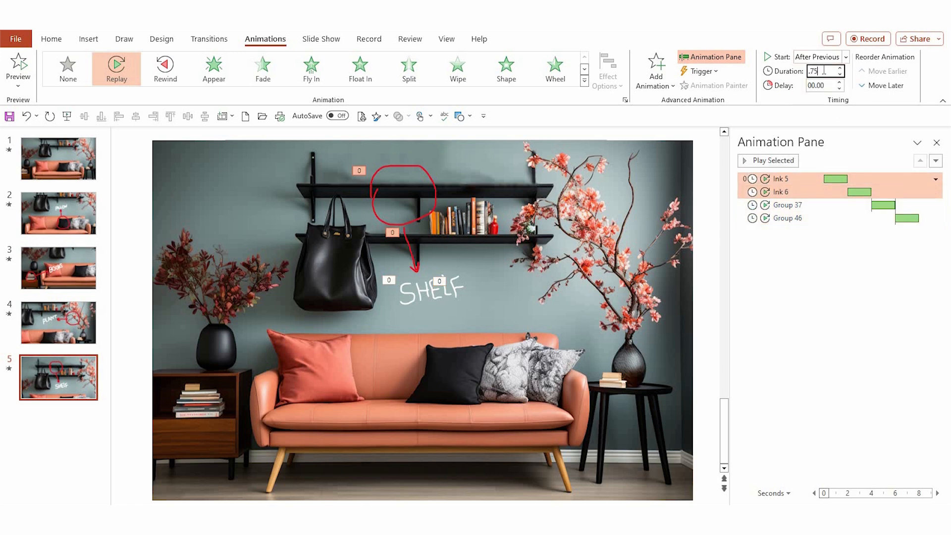
{"action": "type", "text": ".75"}
{"action": "key", "text": "Return"}
{"action": "left_click", "coordinate": [831, 206]}
{"action": "left_click", "coordinate": [834, 218], "text": "ctrl"}
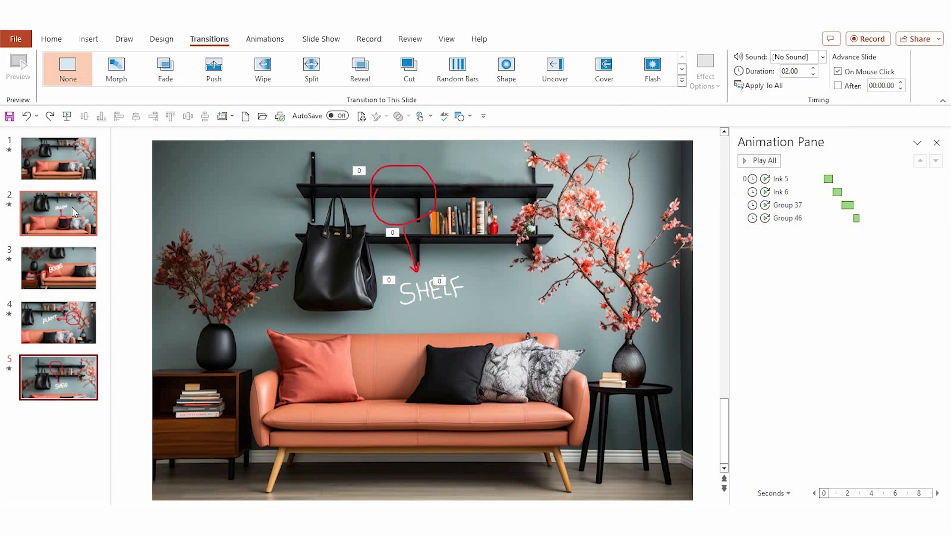
Apply the Morph transition to slides 2 through 5.
{"action": "left_click", "coordinate": [72, 207], "text": "shift"}
{"action": "left_click", "coordinate": [112, 77]}
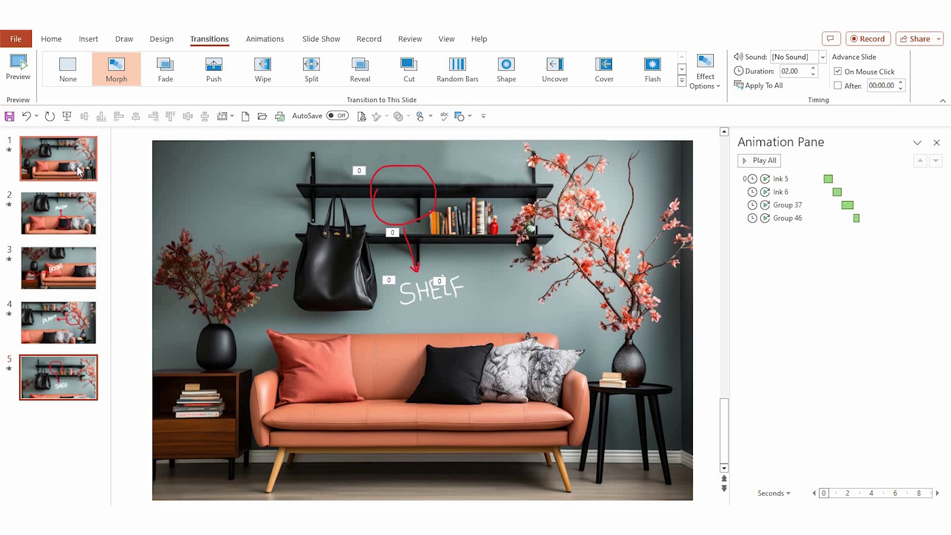
Play the slide show from slide 1.
{"action": "left_click", "coordinate": [78, 171]}
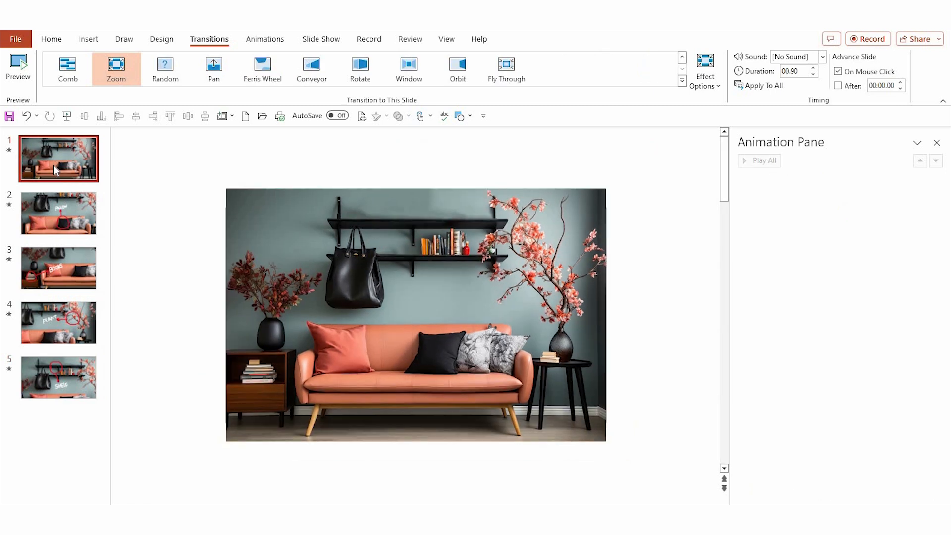
{"action": "key", "text": "F5"}
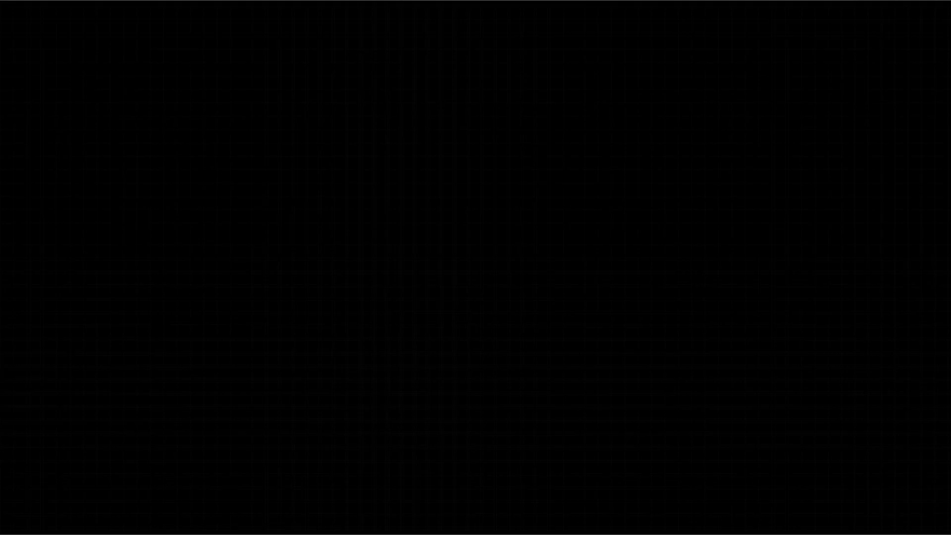